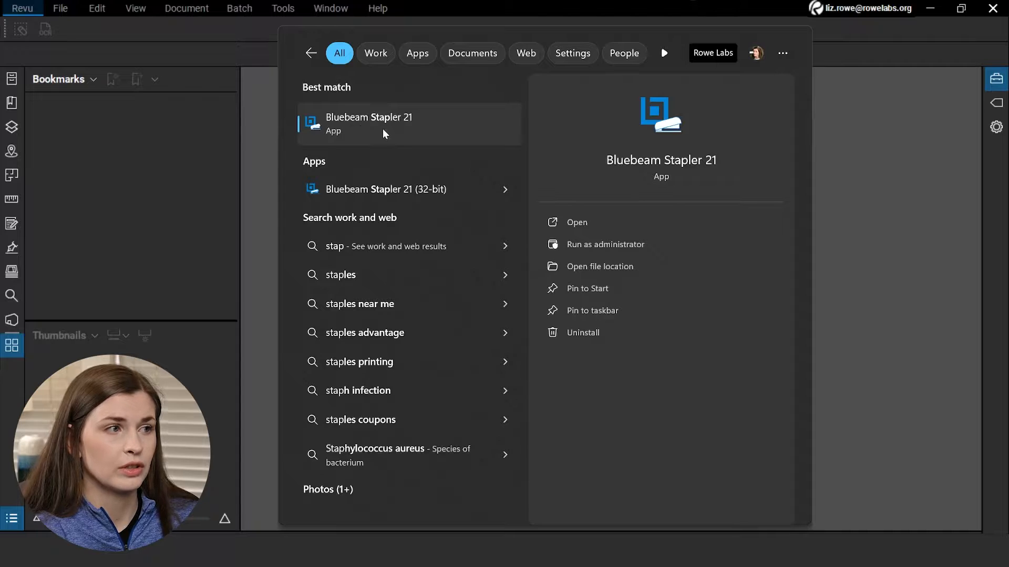
- Launch Bluebeam Stapler 21, move its window aside, and bring the YouTube Testing folder window up next to it
{"action": "left_click", "coordinate": [383, 130]}
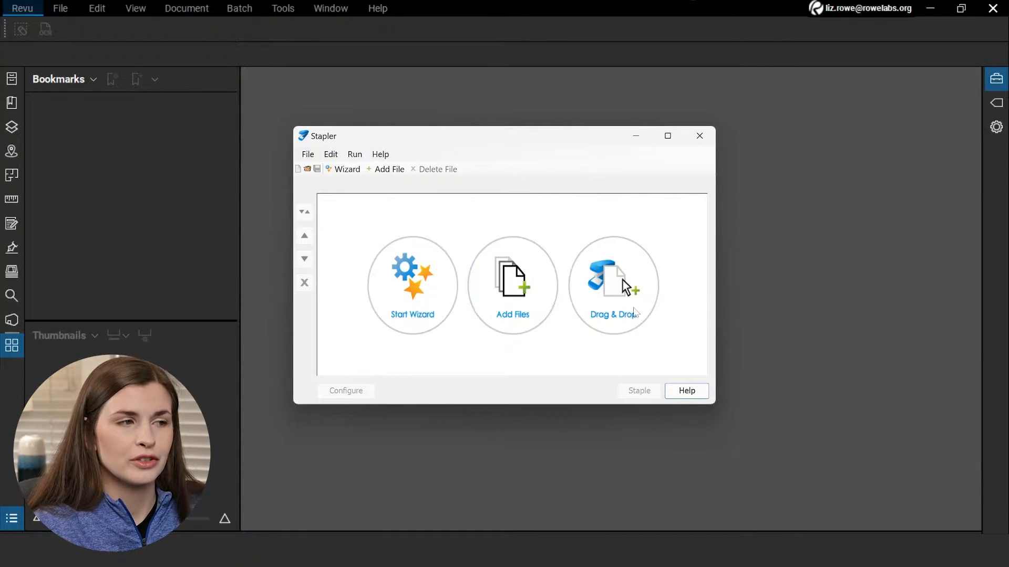
{"action": "left_click_drag", "start_coordinate": [510, 134], "coordinate": [751, 140]}
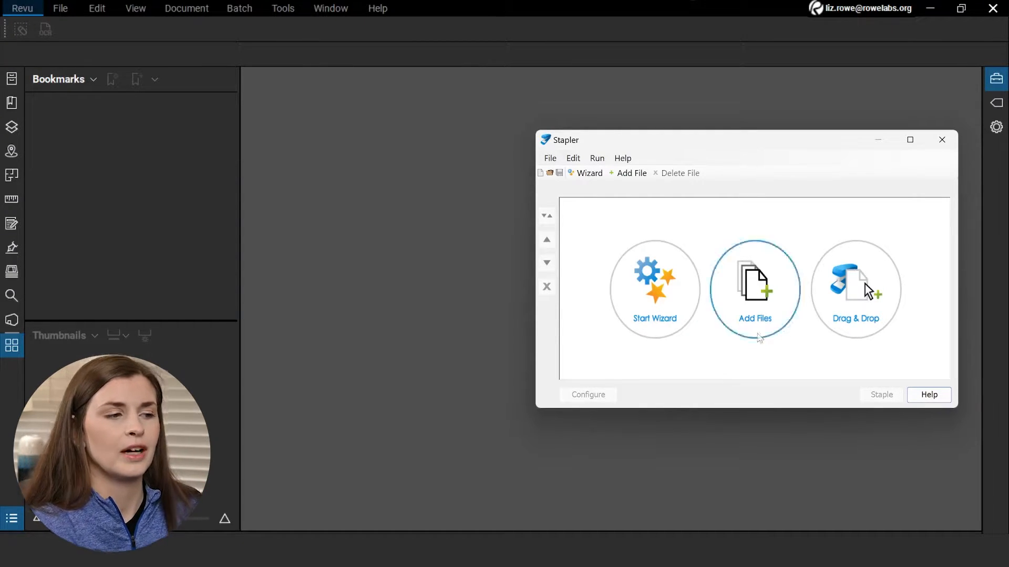
{"action": "key", "text": "alt+Tab"}
{"action": "left_click_drag", "start_coordinate": [509, 150], "coordinate": [467, 125]}
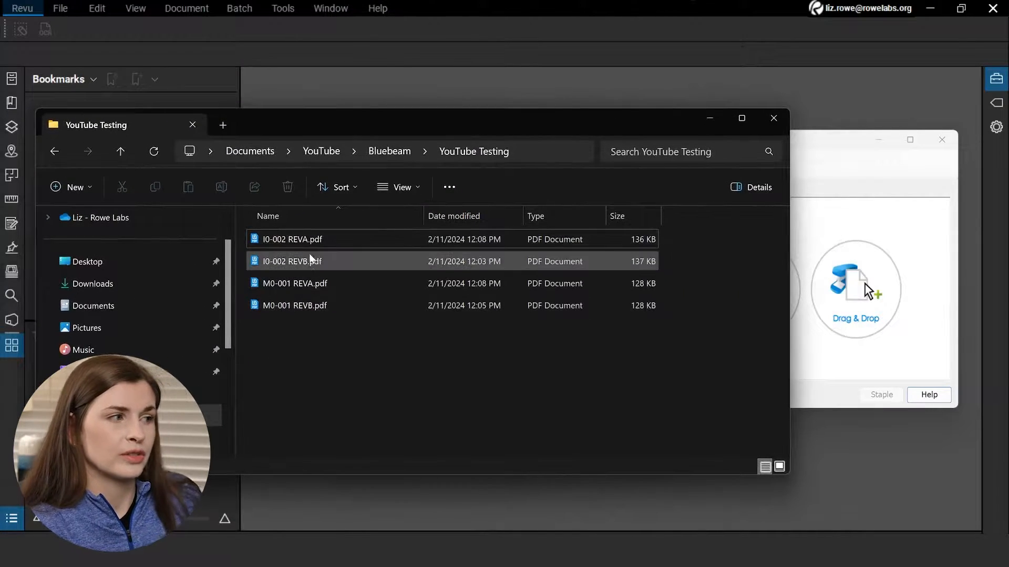
{"action": "left_click", "coordinate": [317, 287]}
{"action": "left_click", "coordinate": [324, 306], "text": "shift"}
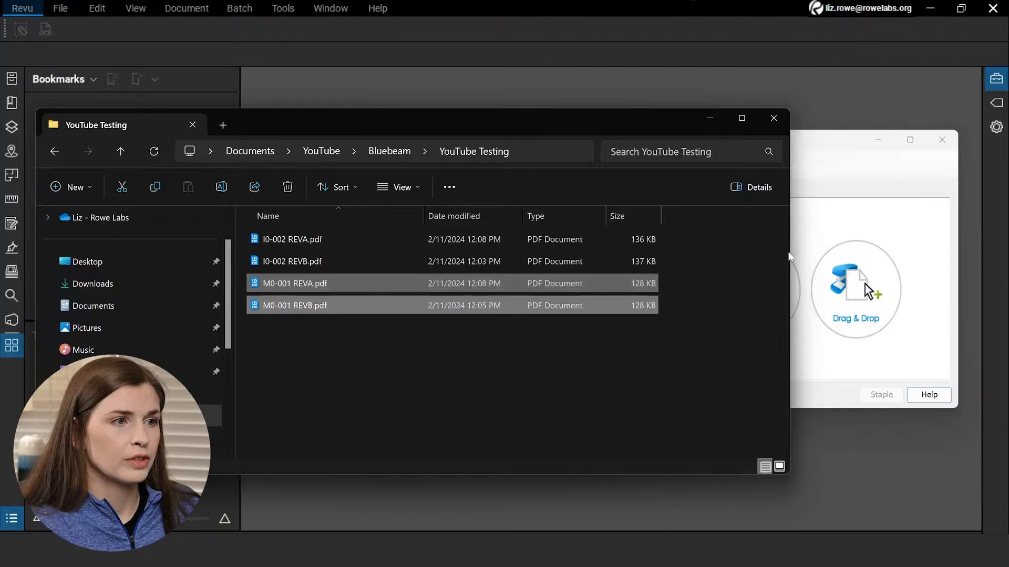
{"action": "left_click_drag", "start_coordinate": [411, 280], "coordinate": [887, 295]}
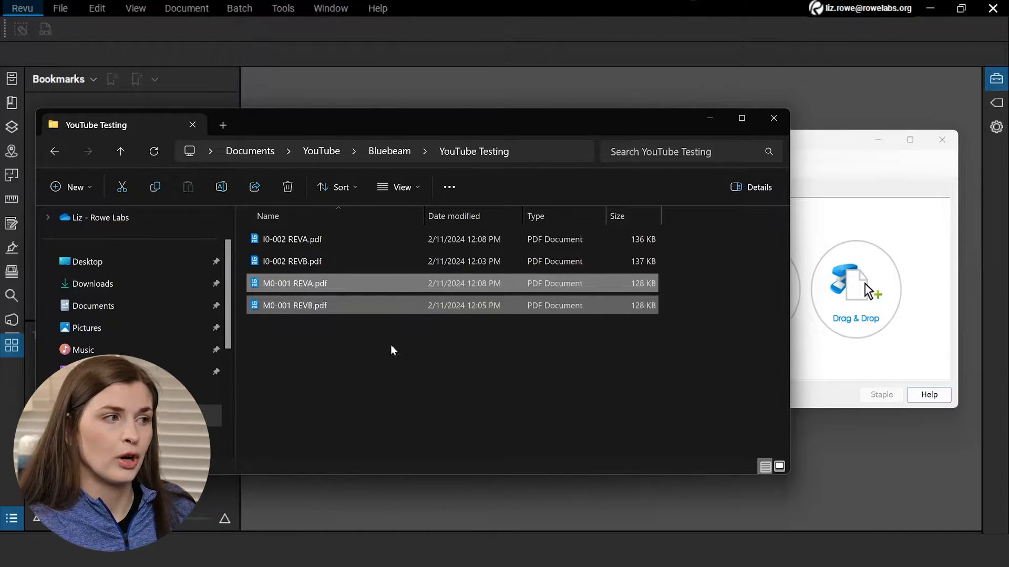
{"action": "left_click", "coordinate": [350, 338]}
{"action": "key", "text": "ctrl+a"}
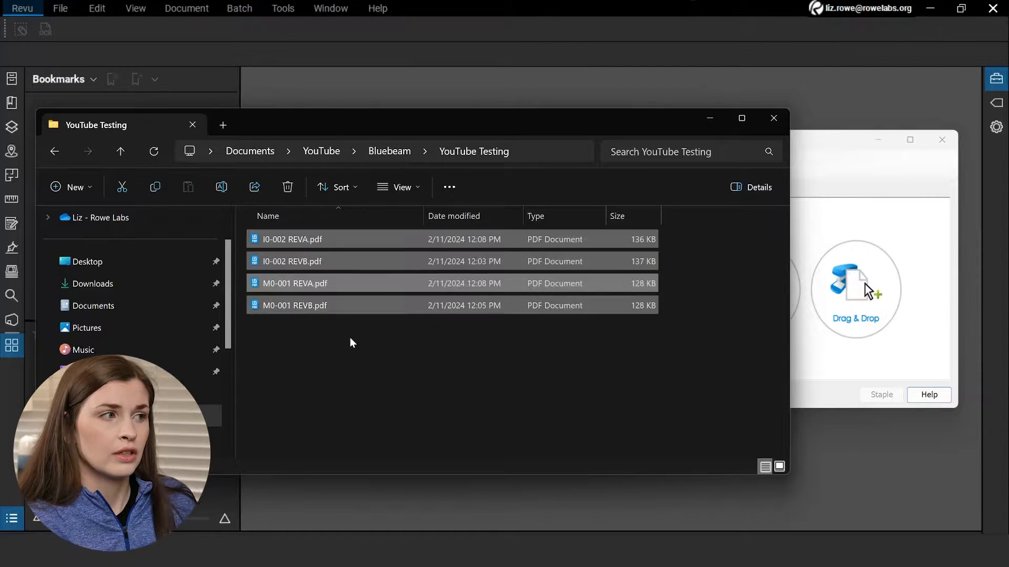
{"action": "mouse_move", "coordinate": [388, 302]}
{"action": "left_mouse_down"}
{"action": "mouse_move", "coordinate": [996, 340]}
{"action": "mouse_move", "coordinate": [399, 310]}
{"action": "left_mouse_up"}
- Add M0-001 REVA.pdf and M0-001 REVB.pdf from the YouTube Testing folder to Stapler as source files
{"action": "left_click", "coordinate": [316, 303]}
{"action": "left_click", "coordinate": [310, 288]}
{"action": "left_click", "coordinate": [317, 304], "text": "ctrl"}
{"action": "left_click_drag", "start_coordinate": [317, 303], "coordinate": [833, 306]}
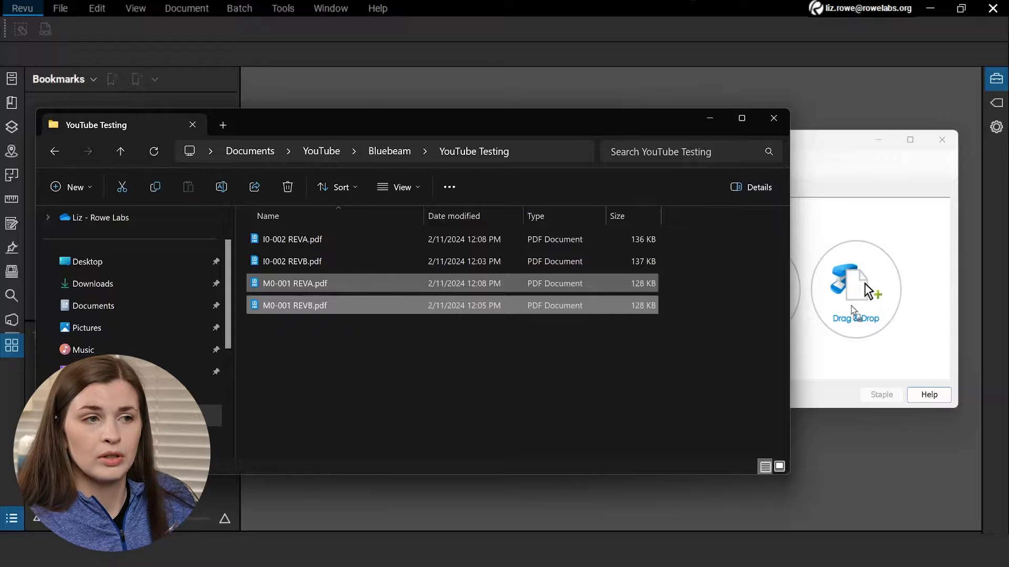
{"action": "mouse_move", "coordinate": [851, 310]}
{"action": "left_mouse_down"}
{"action": "mouse_move", "coordinate": [860, 315]}
{"action": "mouse_move", "coordinate": [756, 329]}
{"action": "mouse_move", "coordinate": [843, 314]}
{"action": "left_mouse_up"}
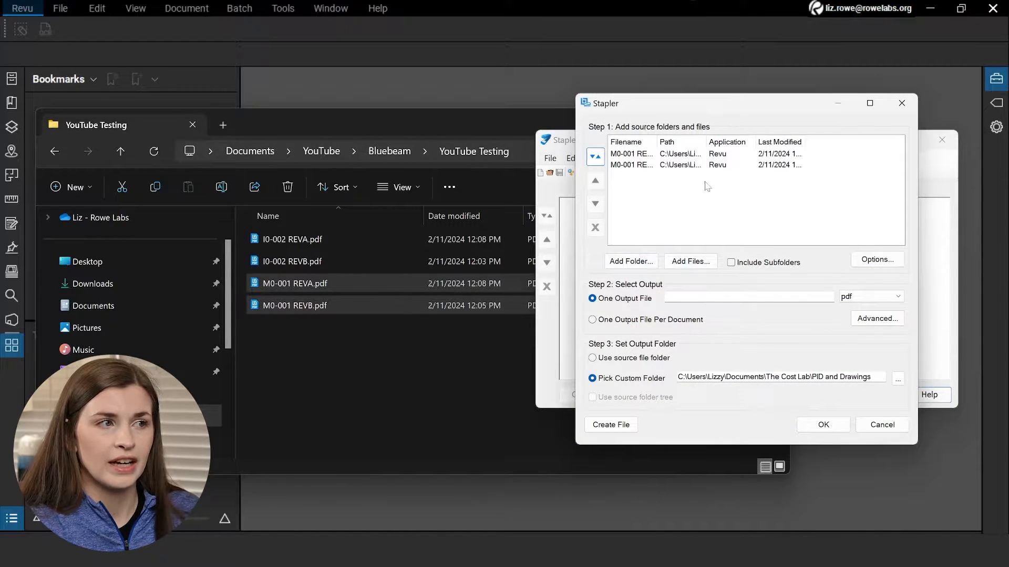
- Move the first M0-001 file one place down in the source list and return it to first place
{"action": "left_click", "coordinate": [640, 156]}
{"action": "left_click", "coordinate": [595, 204]}
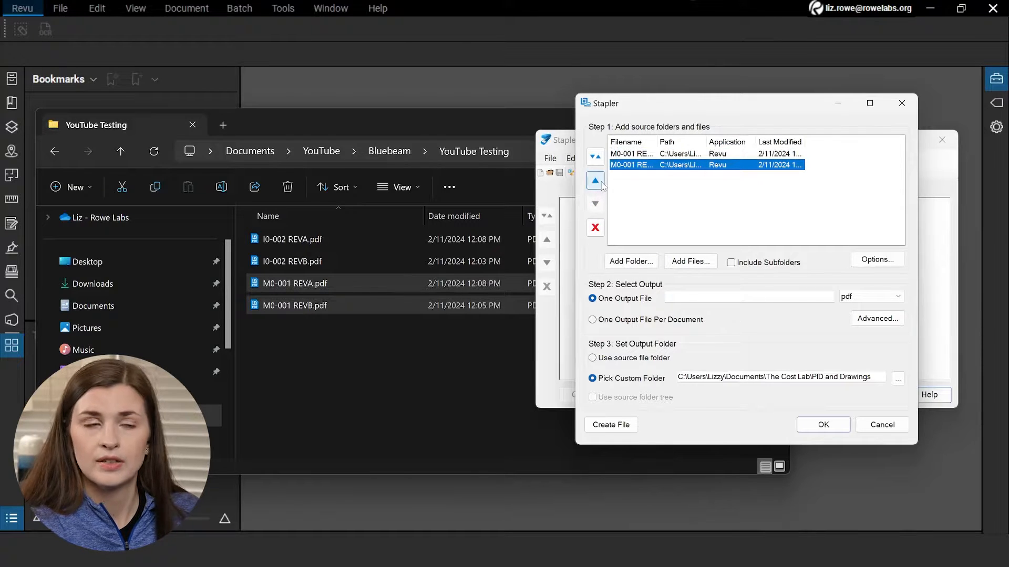
{"action": "left_click", "coordinate": [595, 181]}
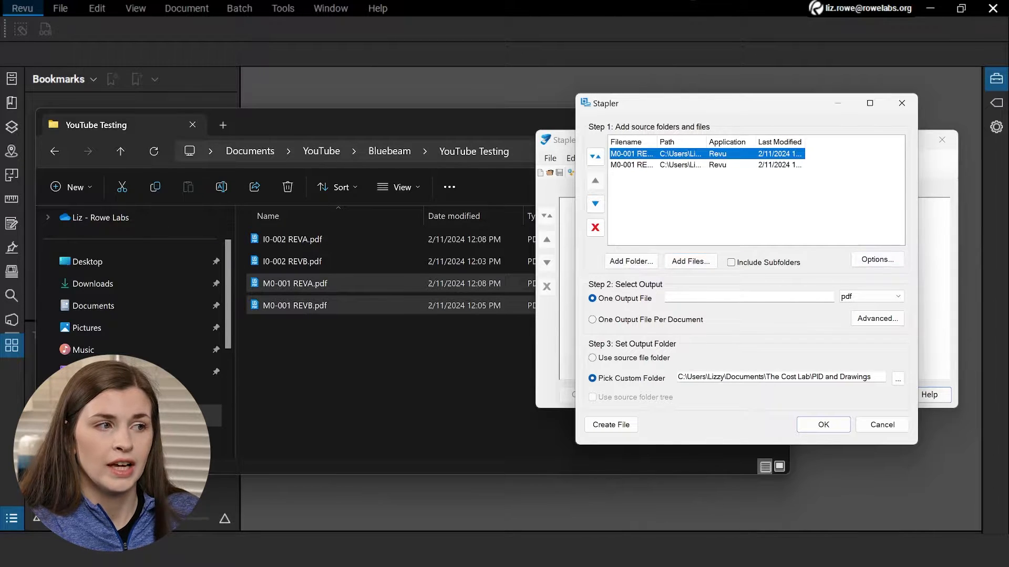
- Name the single PDF output file combined and set its custom output folder to Documents\YouTube\Bluebeam\YouTube Testing, accepting the job setup
{"action": "left_click", "coordinate": [706, 297]}
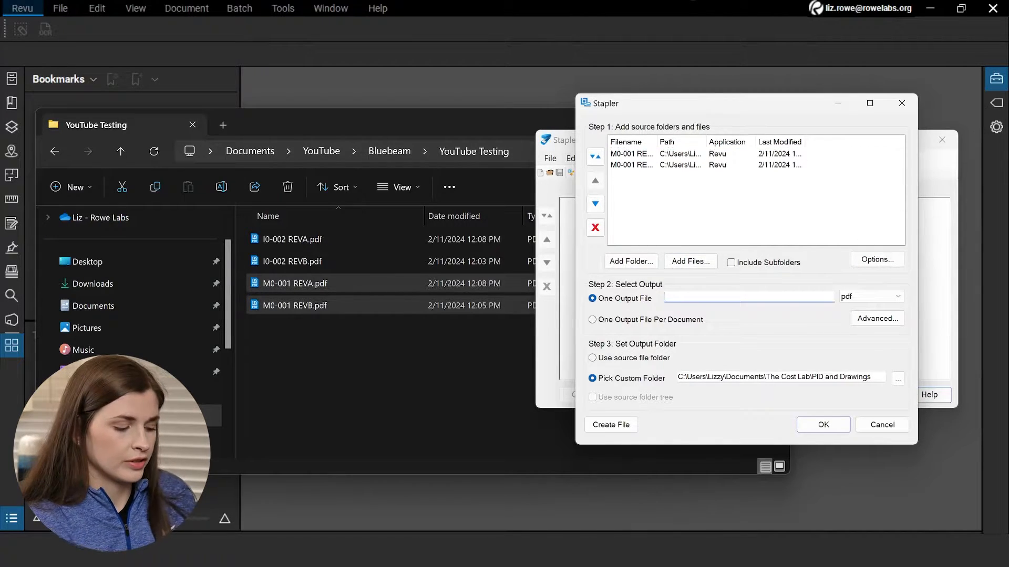
{"action": "type", "text": "combined"}
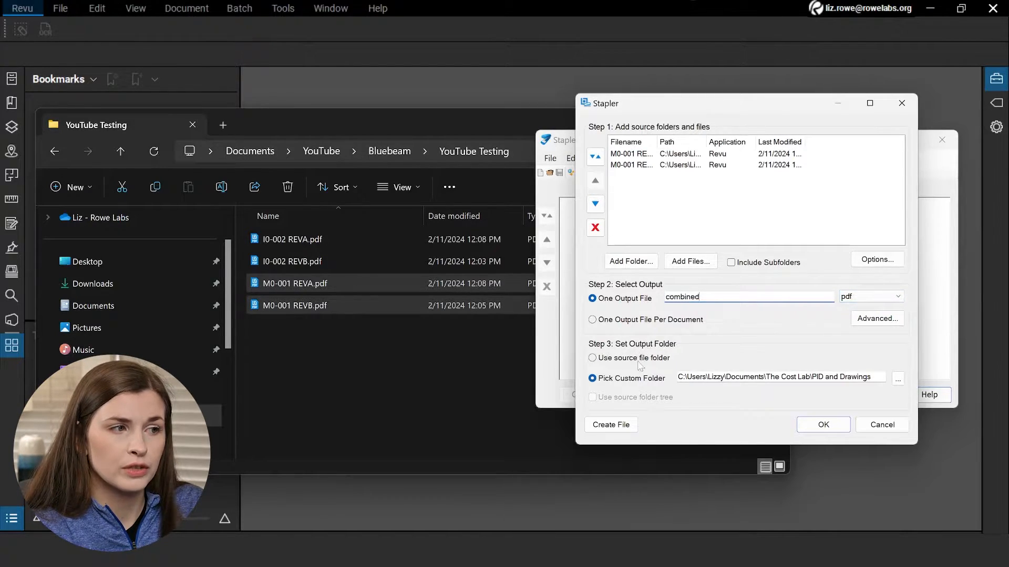
{"action": "left_click", "coordinate": [898, 380]}
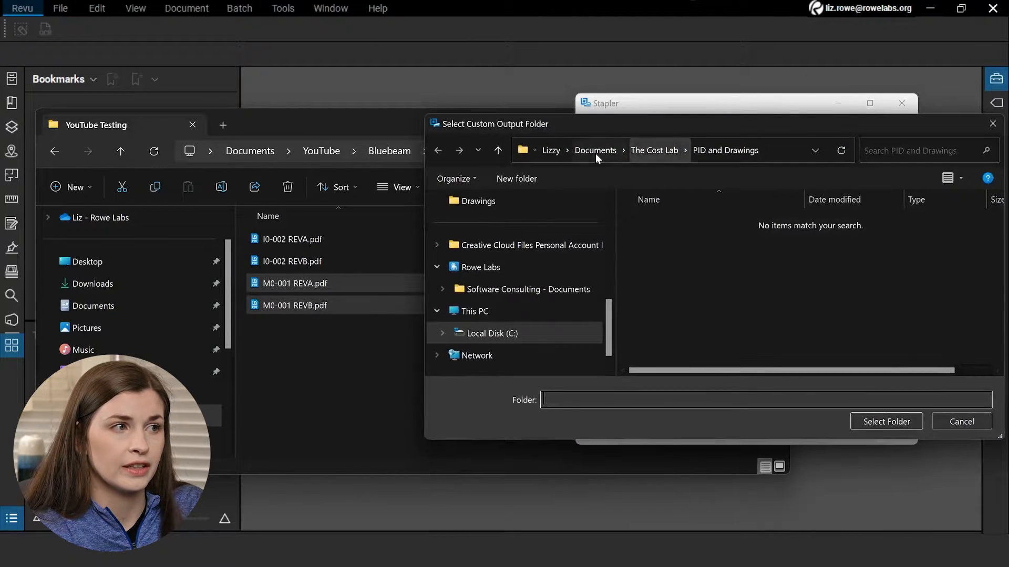
{"action": "left_click", "coordinate": [595, 151]}
{"action": "scroll", "coordinate": [692, 316], "scroll_direction": "down", "scroll_amount": 3}
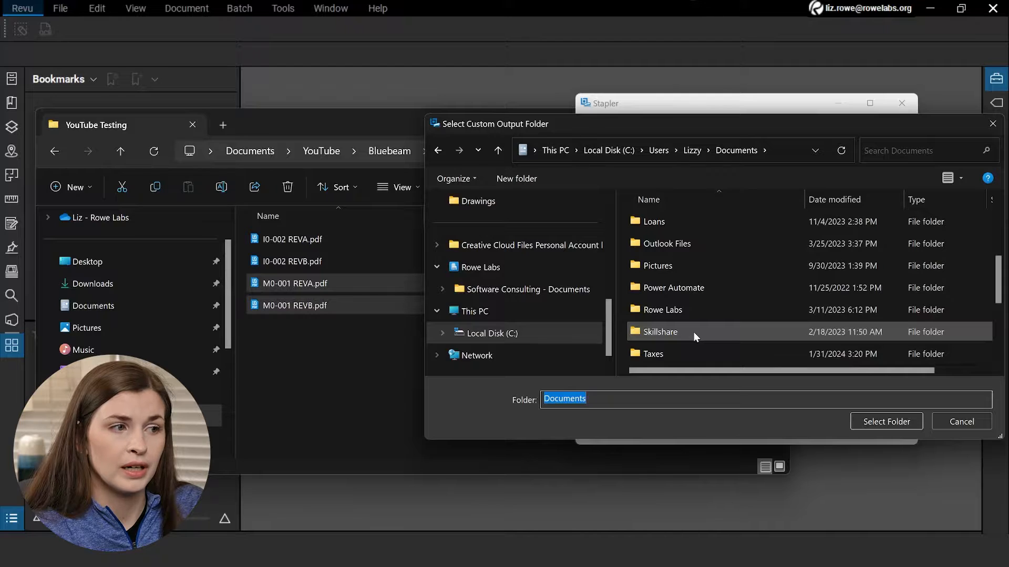
{"action": "scroll", "coordinate": [693, 332], "scroll_direction": "down", "scroll_amount": 2}
{"action": "double_click", "coordinate": [694, 332]}
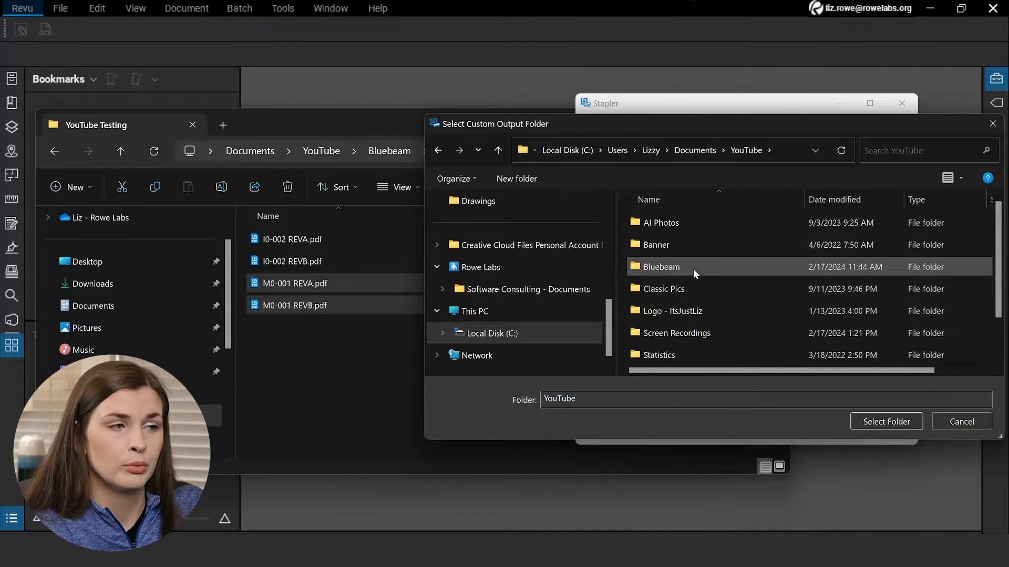
{"action": "double_click", "coordinate": [693, 267]}
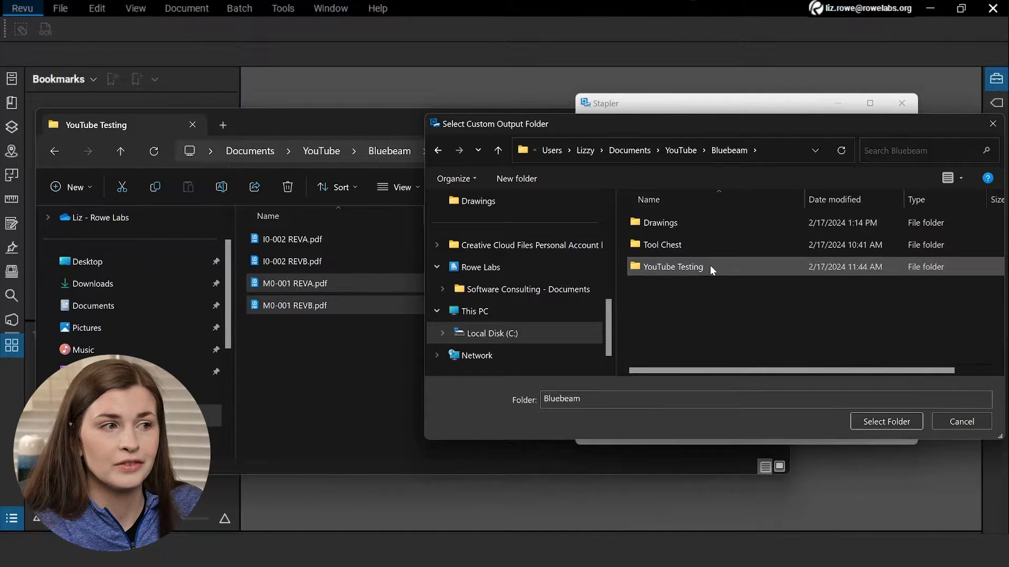
{"action": "double_click", "coordinate": [700, 265]}
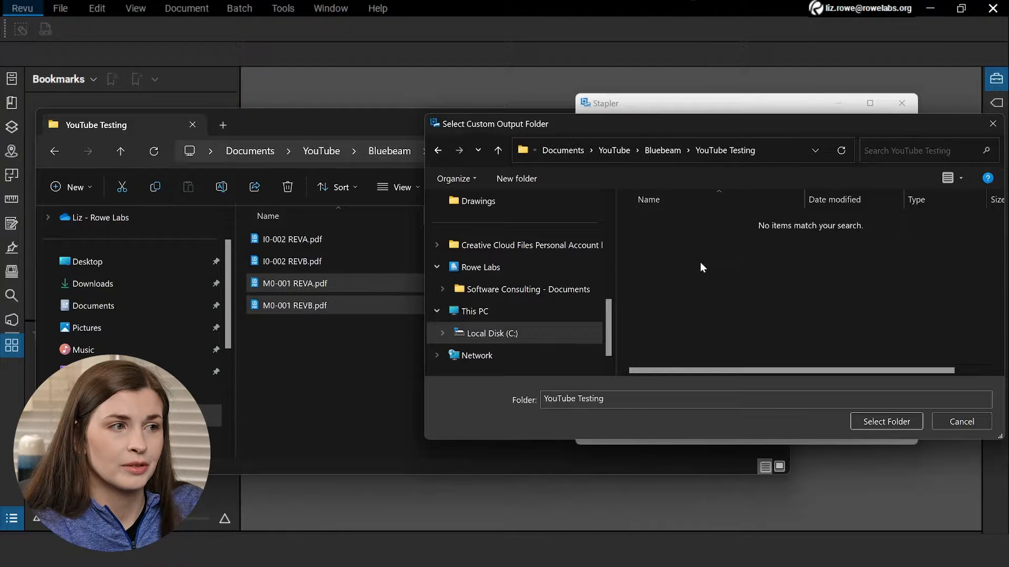
{"action": "left_click", "coordinate": [880, 418]}
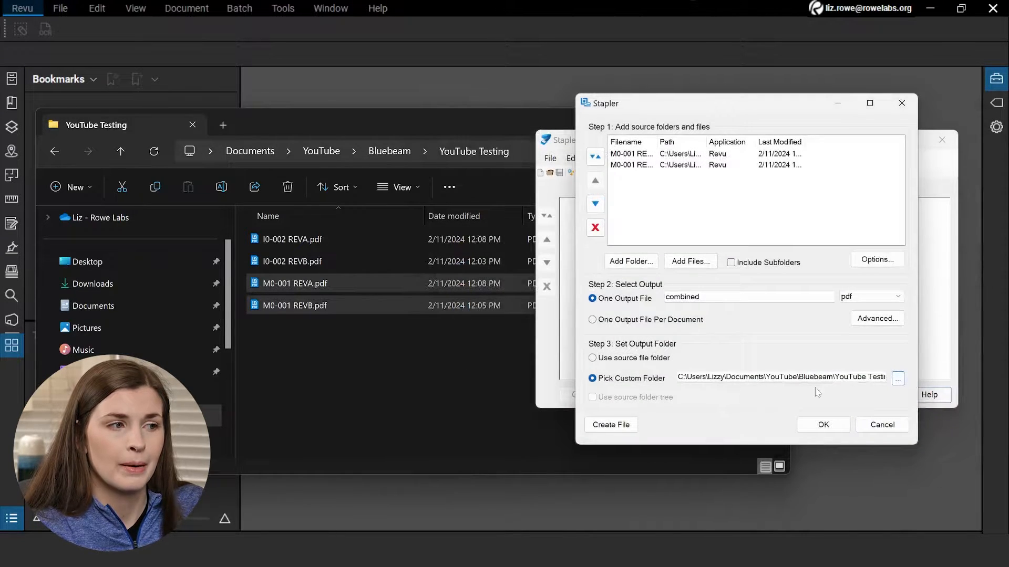
{"action": "left_click", "coordinate": [828, 426]}
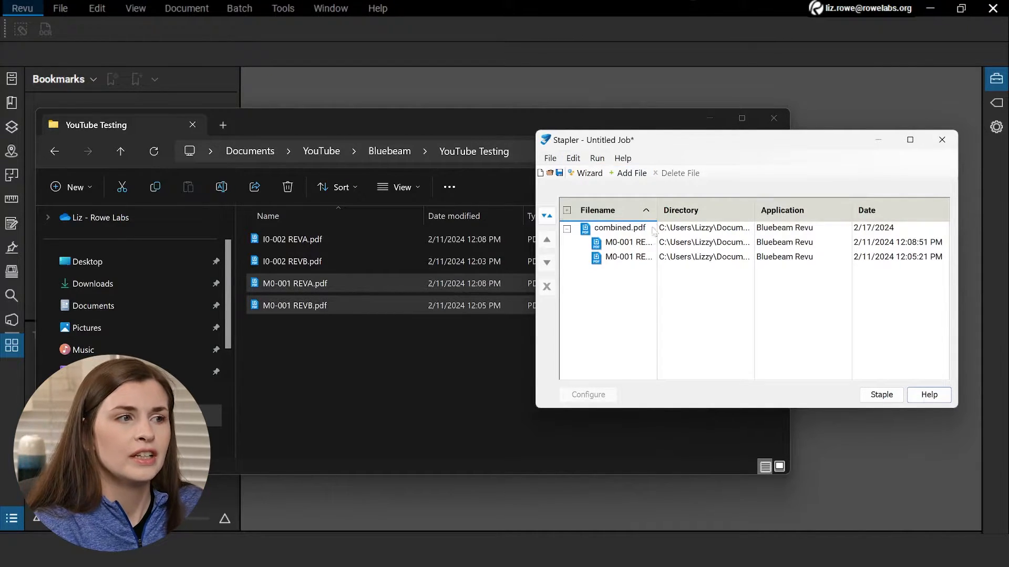
- Widen the Filename column to read the names, and move M0-001 REVA.pdf below M0-001 REVB.pdf and back above it
{"action": "left_click_drag", "start_coordinate": [656, 274], "coordinate": [689, 277]}
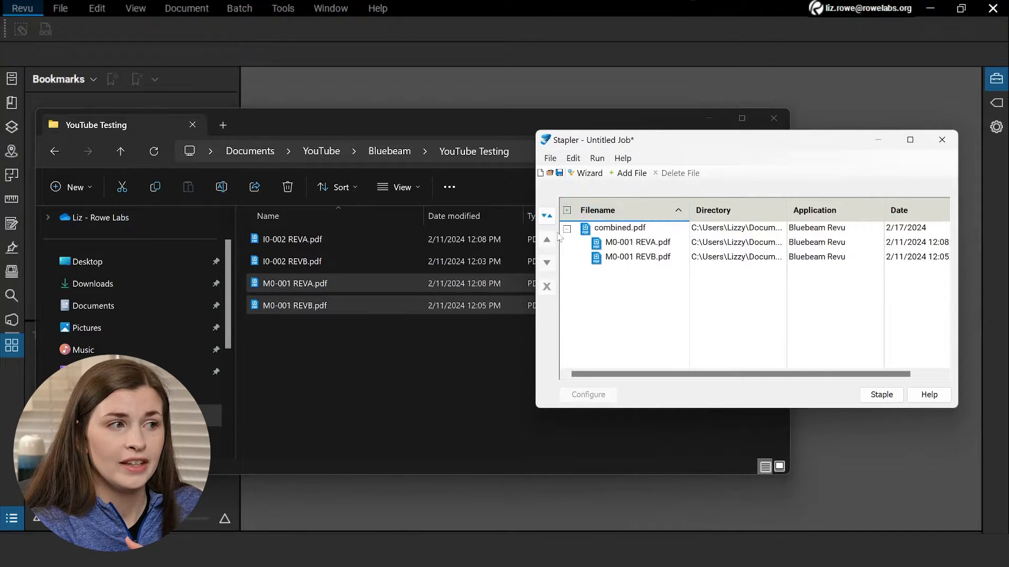
{"action": "left_click", "coordinate": [602, 245]}
{"action": "left_click", "coordinate": [546, 262]}
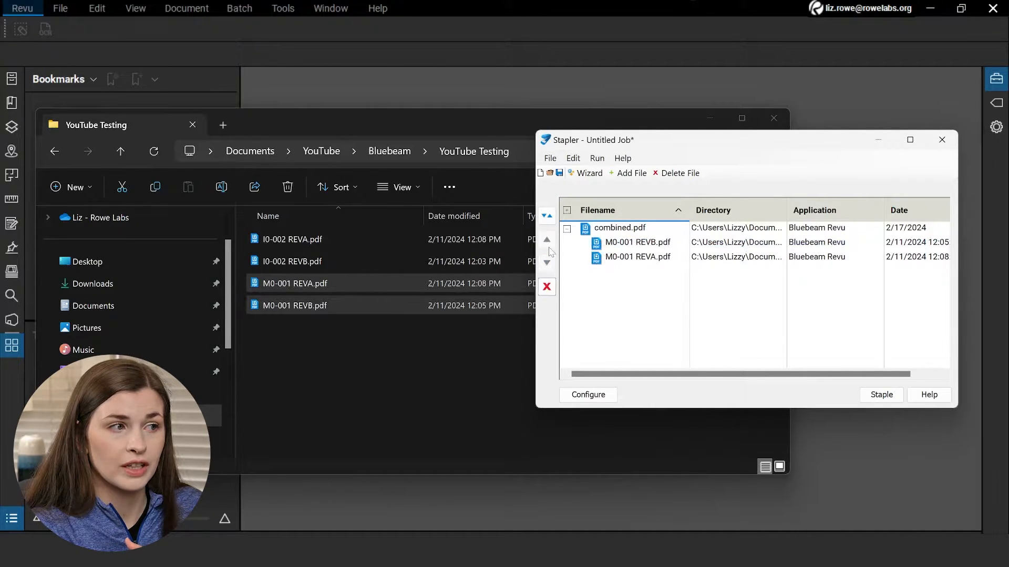
{"action": "left_click", "coordinate": [546, 262]}
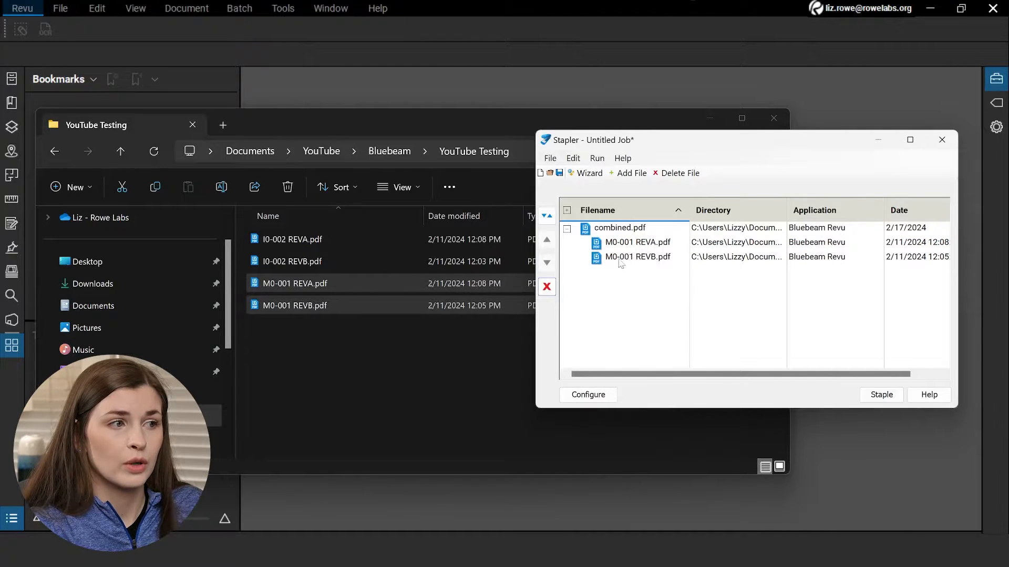
- Run the staple job to merge M0-001 REVA.pdf and M0-001 REVB.pdf into combined.pdf
{"action": "left_click", "coordinate": [649, 260]}
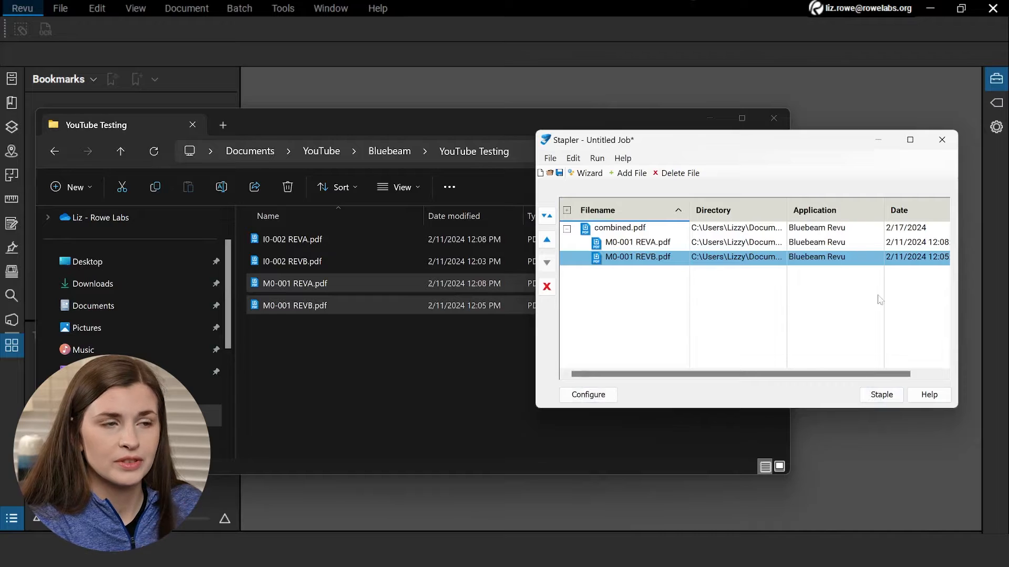
{"action": "left_click", "coordinate": [881, 395]}
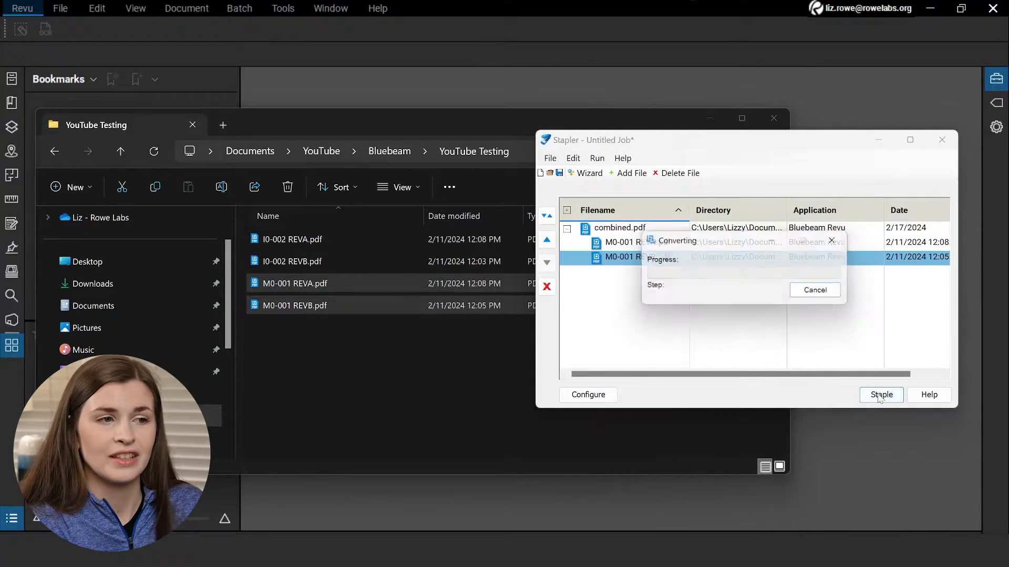